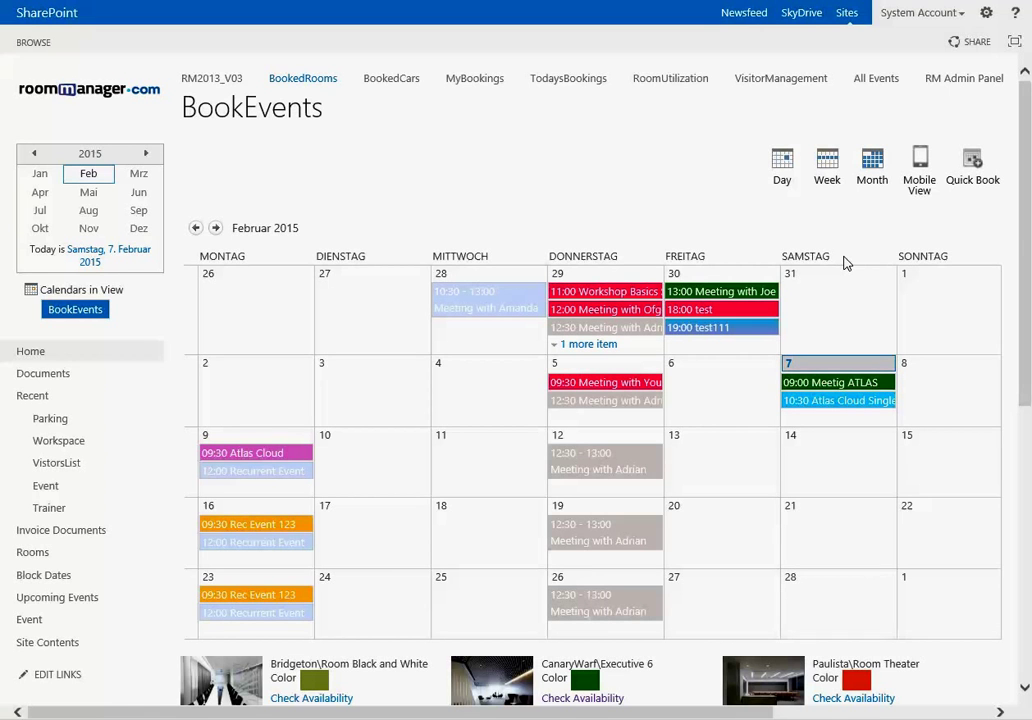
Start a new booking on 7 February 2015 at 12 PM with the subject "Recurrent Event with Microsoft".
{"action": "left_click", "coordinate": [790, 366]}
{"action": "double_click", "coordinate": [459, 536]}
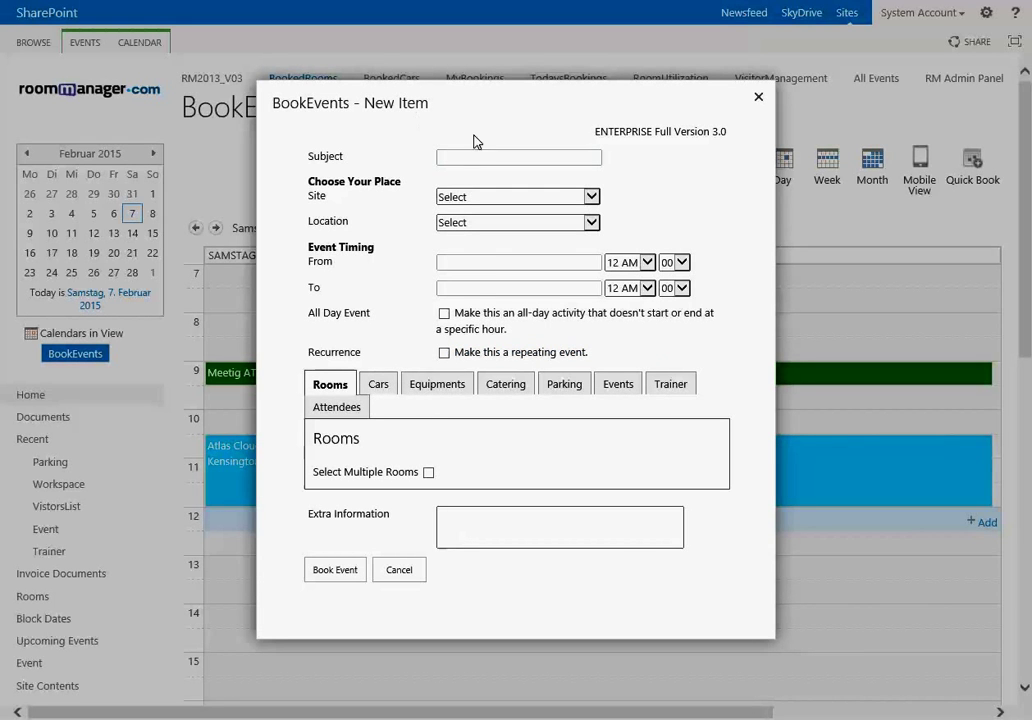
{"action": "left_click", "coordinate": [469, 155]}
{"action": "type", "text": "Recurr"}
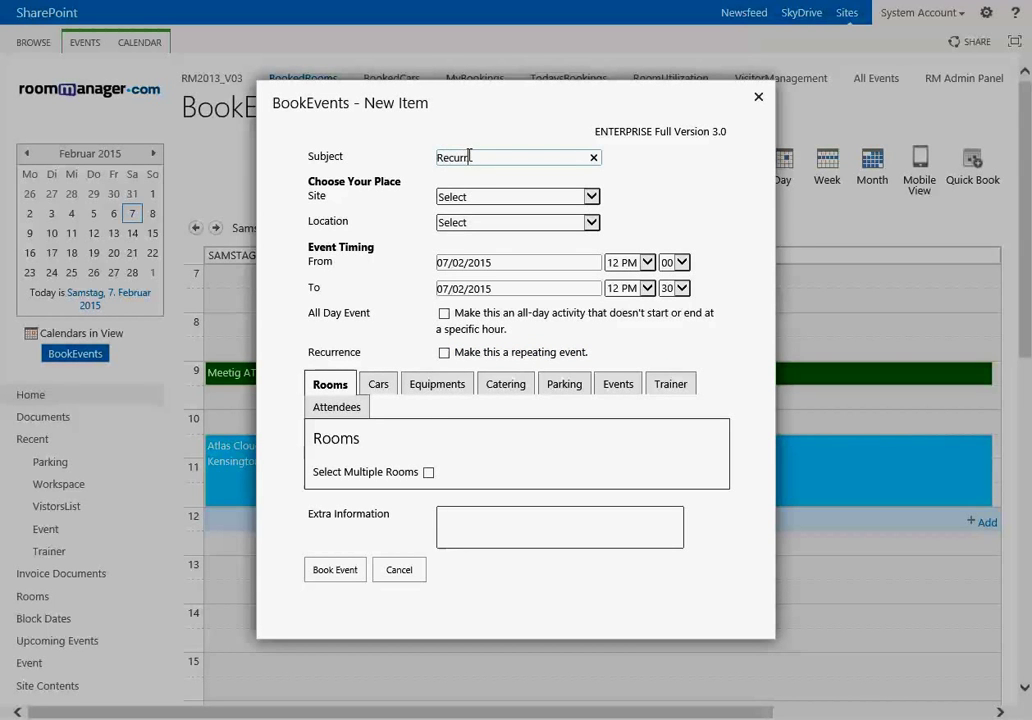
{"action": "type", "text": "ent Event with Mcirosoft"}
{"action": "key", "text": "BackSpace"}
{"action": "key", "text": "BackSpace"}
{"action": "key", "text": "BackSpace"}
{"action": "key", "text": "BackSpace"}
{"action": "key", "text": "BackSpace"}
{"action": "key", "text": "BackSpace"}
{"action": "key", "text": "BackSpace"}
{"action": "key", "text": "BackSpace"}
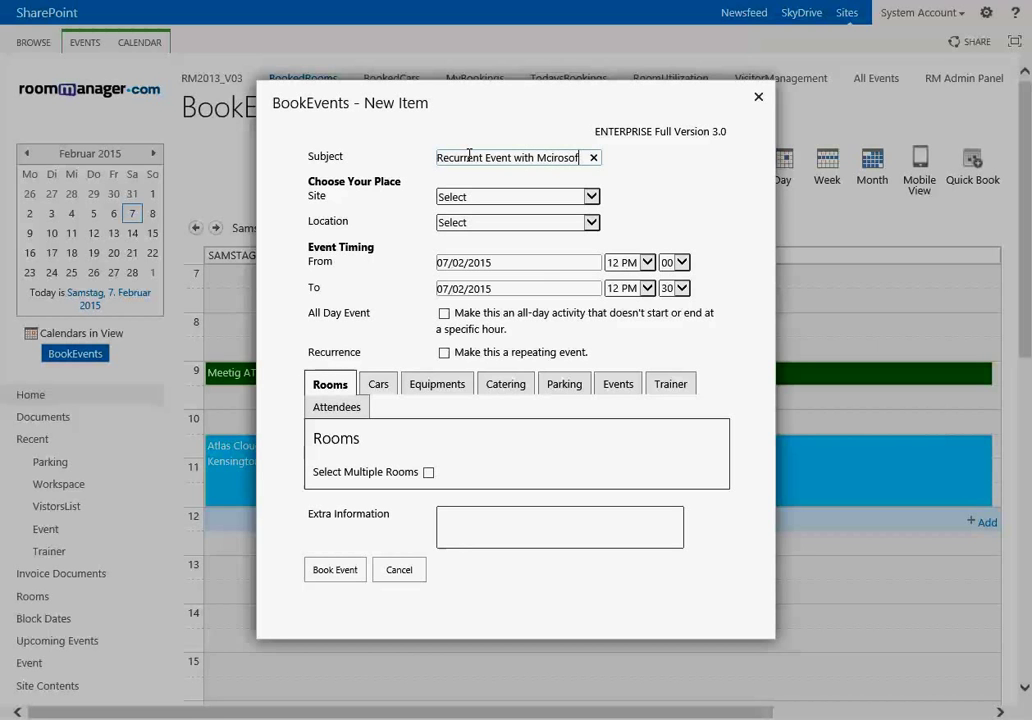
{"action": "type", "text": "icrosoft"}
Set the booking's site to Glasgow and its location to Glenconner Park.
{"action": "left_click", "coordinate": [551, 202]}
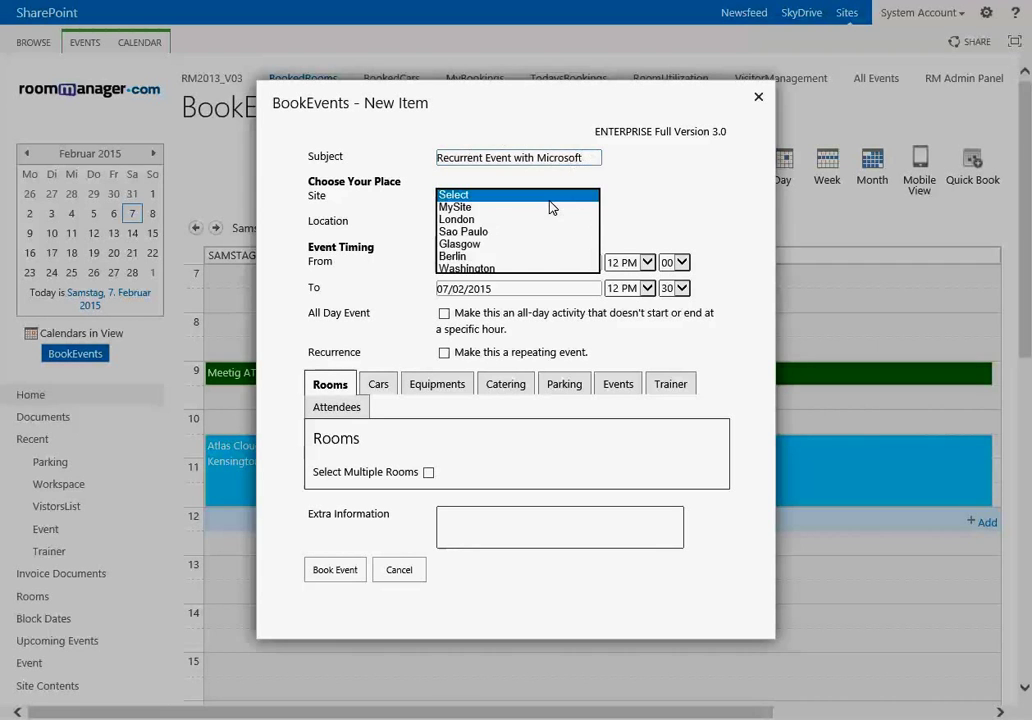
{"action": "left_click", "coordinate": [487, 245]}
{"action": "left_click", "coordinate": [495, 221]}
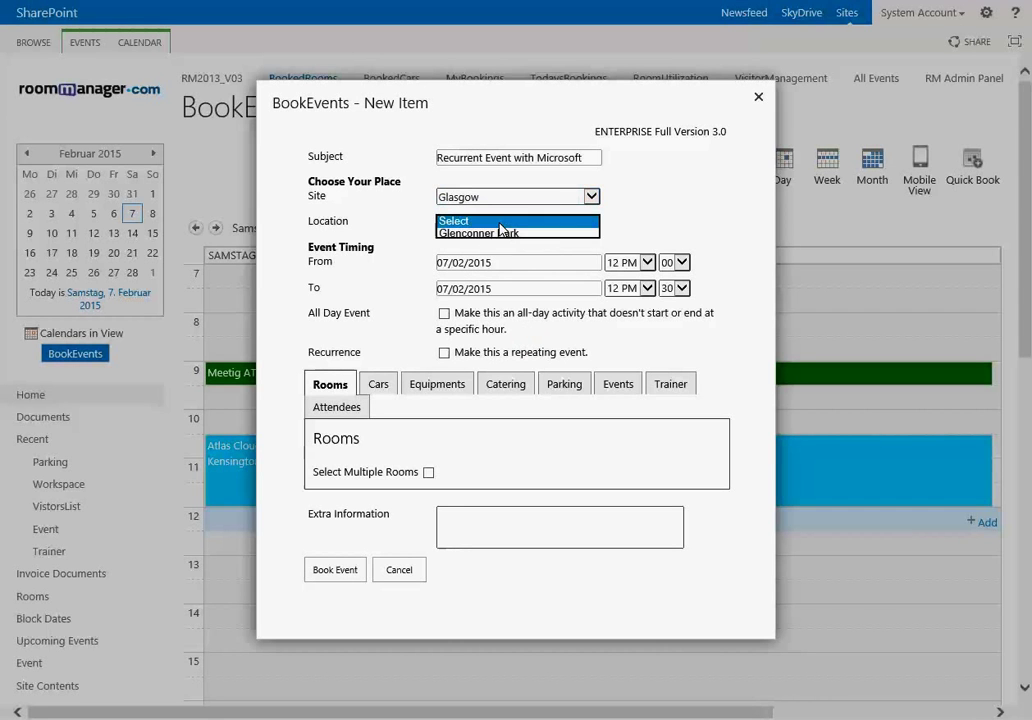
{"action": "left_click", "coordinate": [493, 235]}
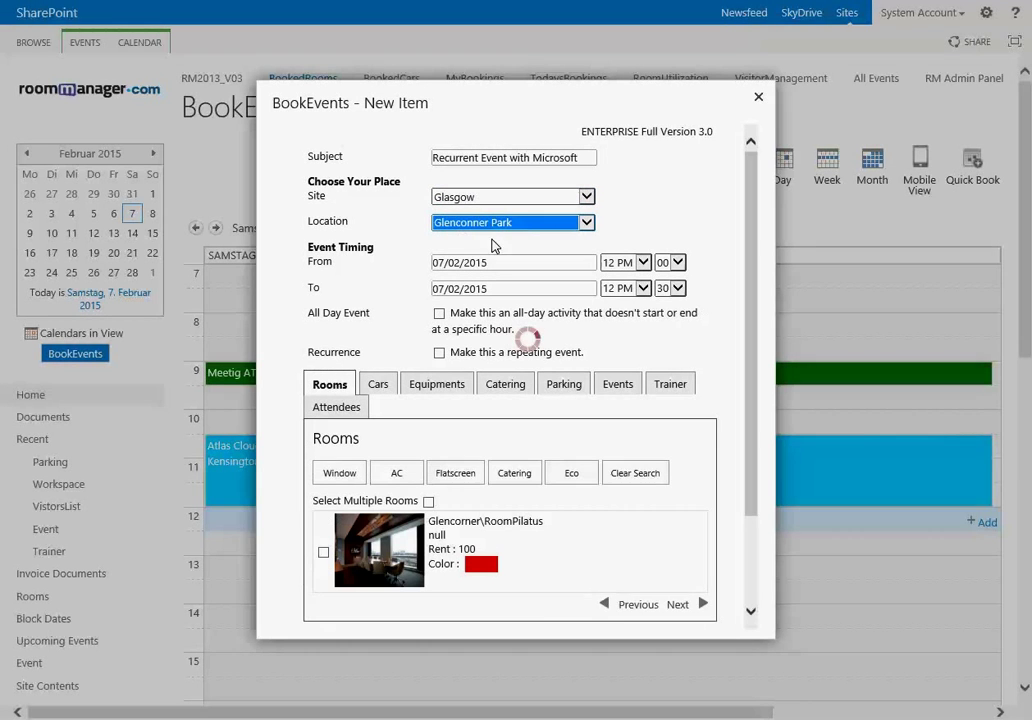
Set the booking's end time to 1 PM 00.
{"action": "scroll", "coordinate": [540, 613], "scroll_direction": "down", "scroll_amount": 1}
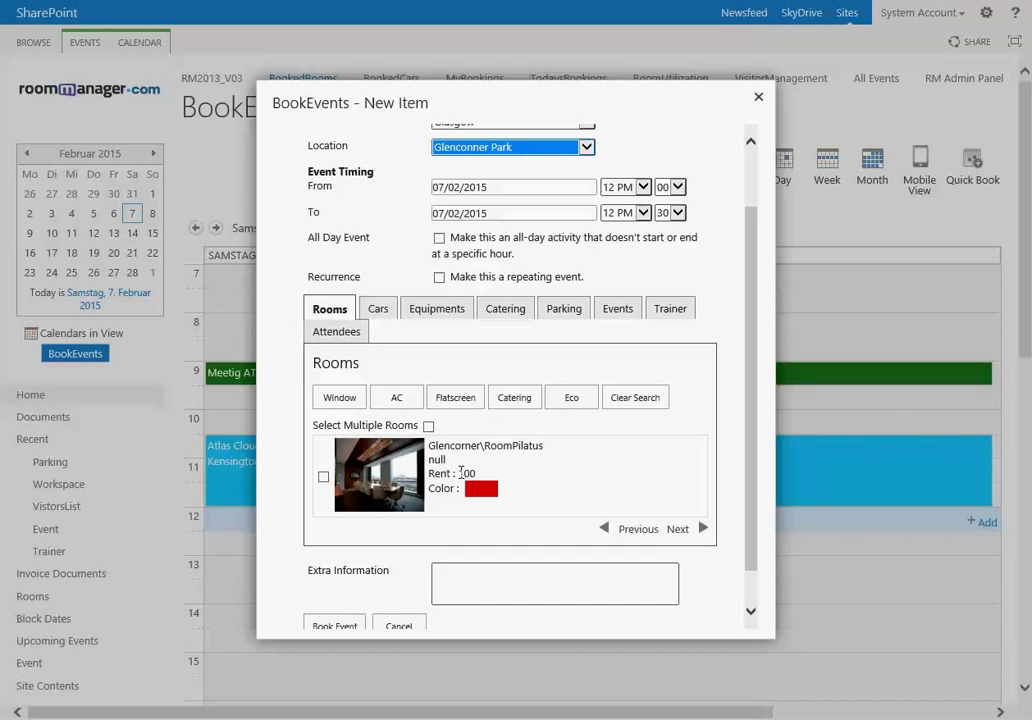
{"action": "left_click", "coordinate": [644, 213]}
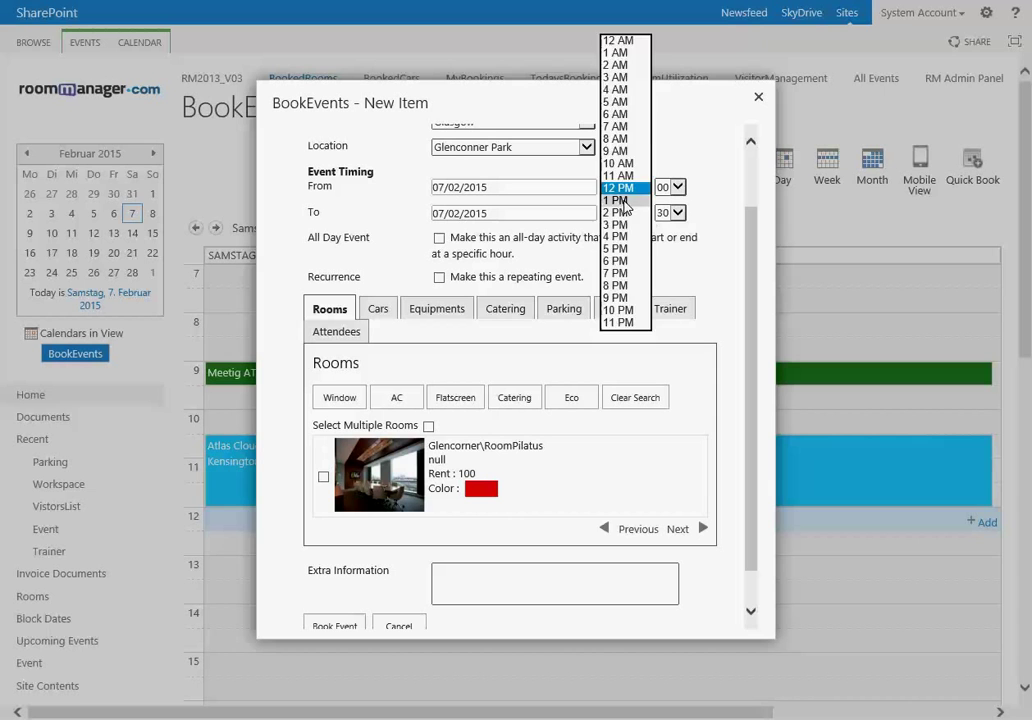
{"action": "left_click", "coordinate": [622, 200]}
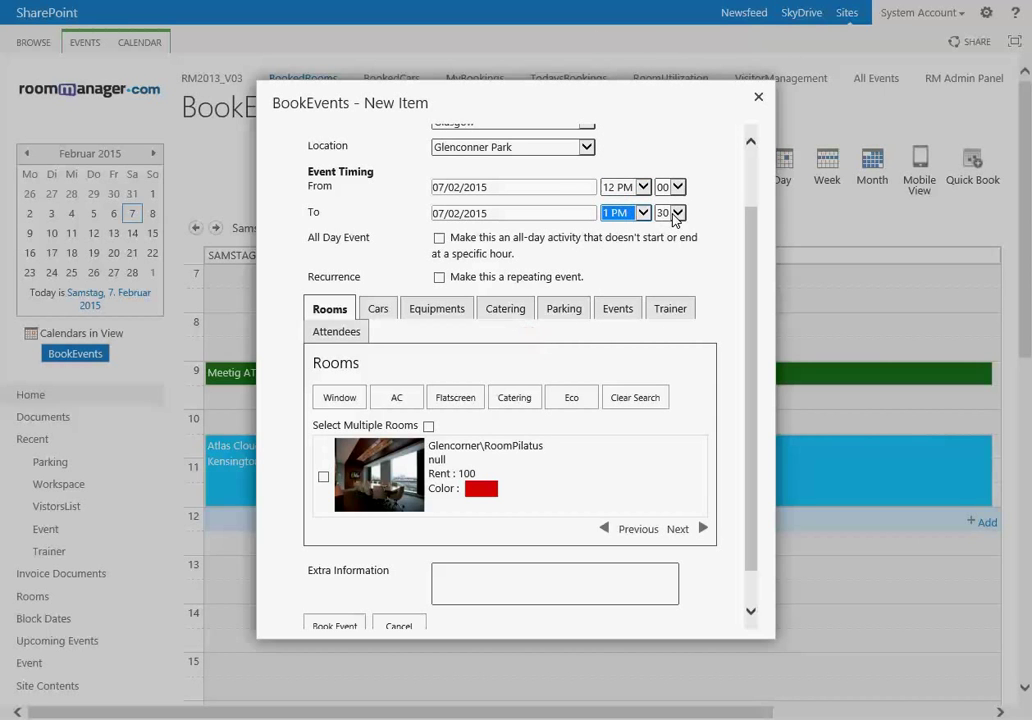
{"action": "left_click", "coordinate": [676, 214]}
{"action": "left_click", "coordinate": [733, 127]}
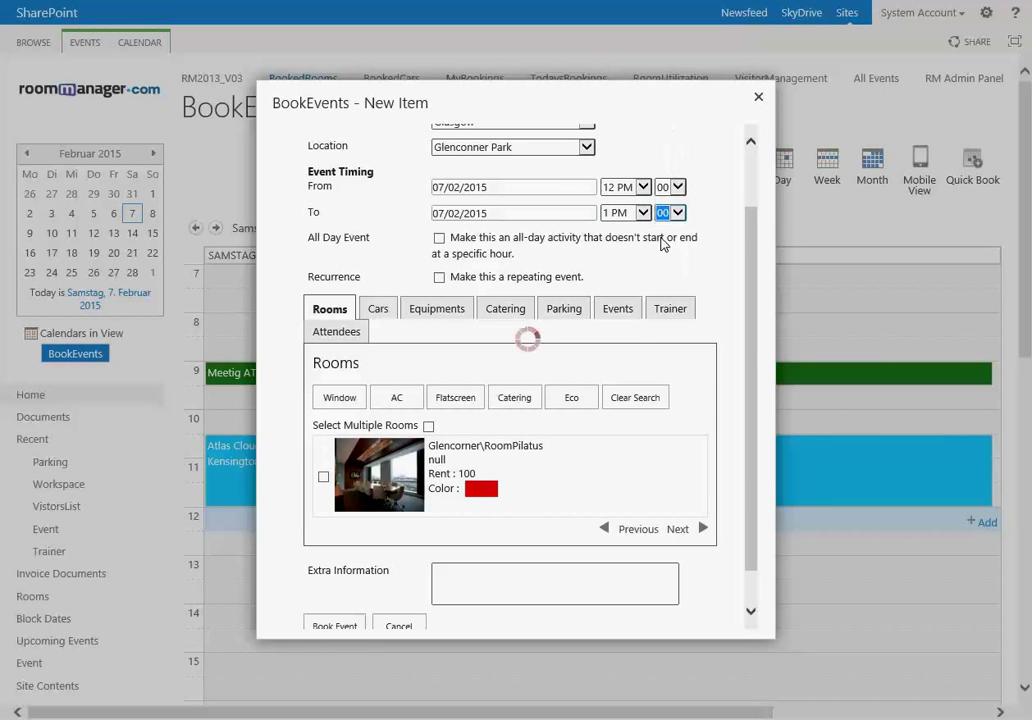
{"action": "left_click", "coordinate": [629, 396]}
Make the booking repeat weekly on Friday only, ending after 5 occurrences.
{"action": "left_click", "coordinate": [440, 277]}
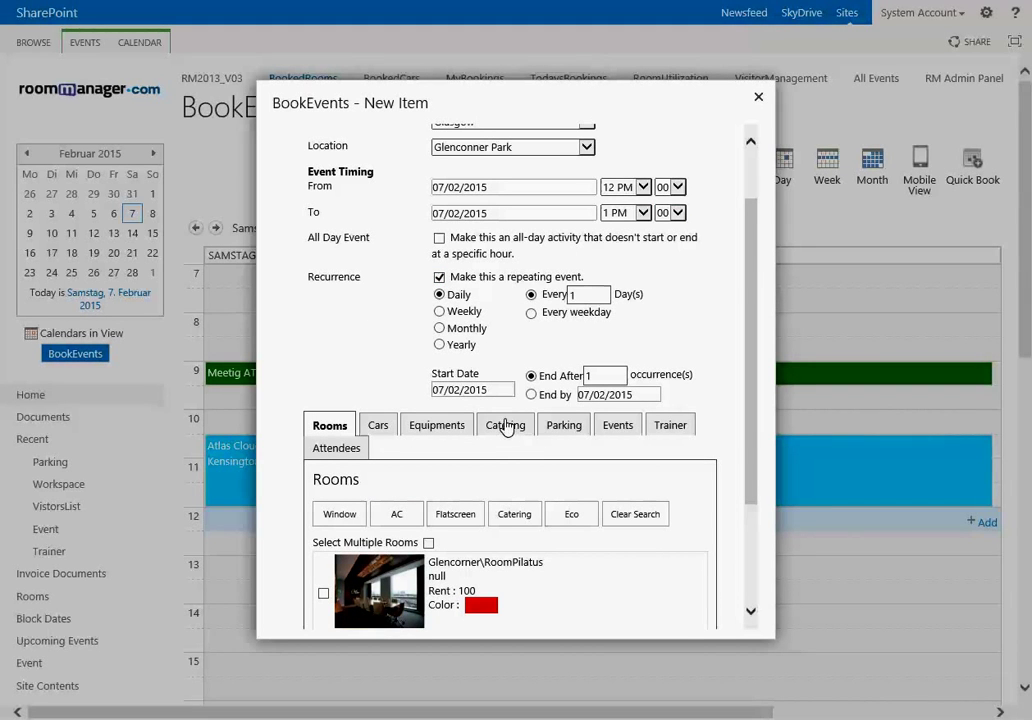
{"action": "left_click", "coordinate": [464, 312]}
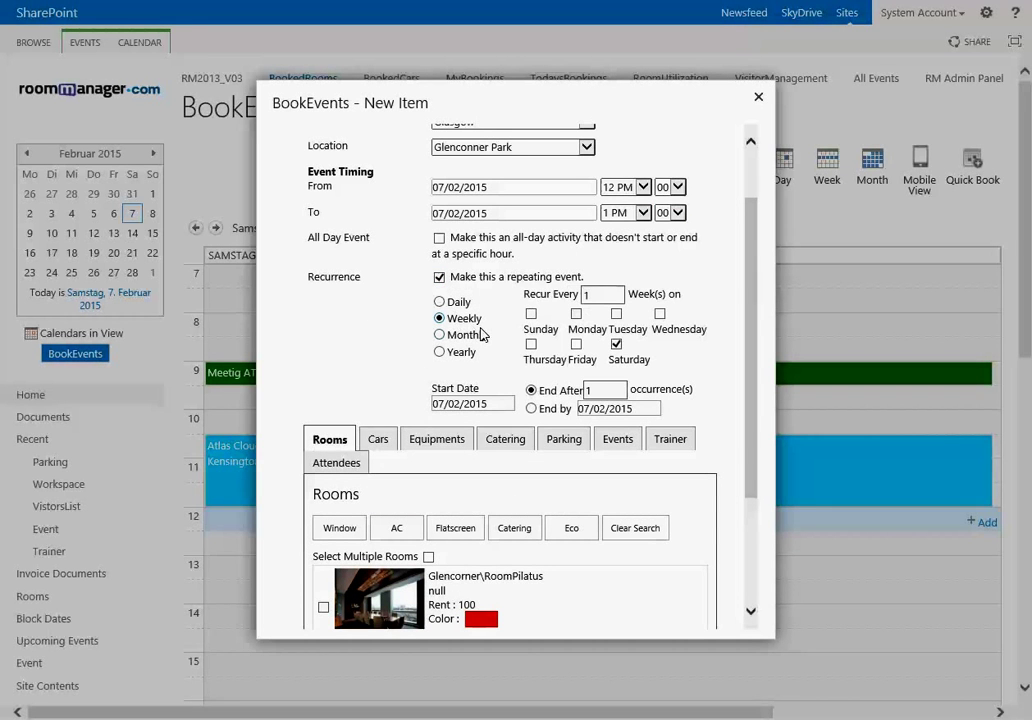
{"action": "left_click", "coordinate": [617, 344]}
{"action": "left_click", "coordinate": [576, 344]}
{"action": "double_click", "coordinate": [592, 390]}
{"action": "type", "text": "5"}
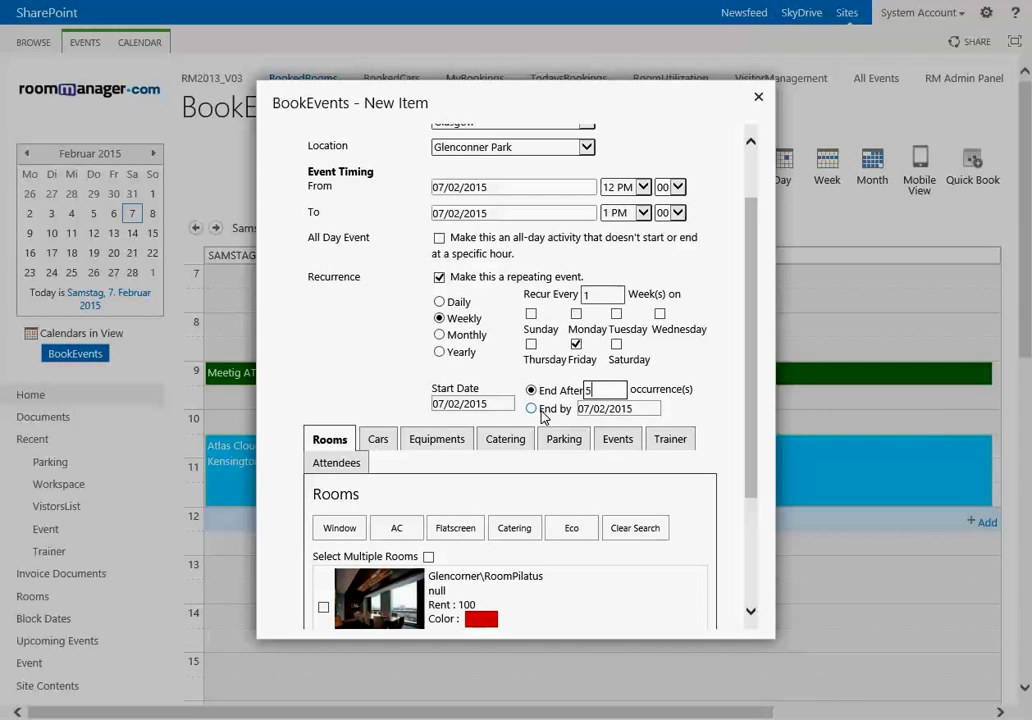
Select the room Glencorner\RoomPilatus and book the recurring event.
{"action": "scroll", "coordinate": [620, 446], "scroll_direction": "down", "scroll_amount": 3}
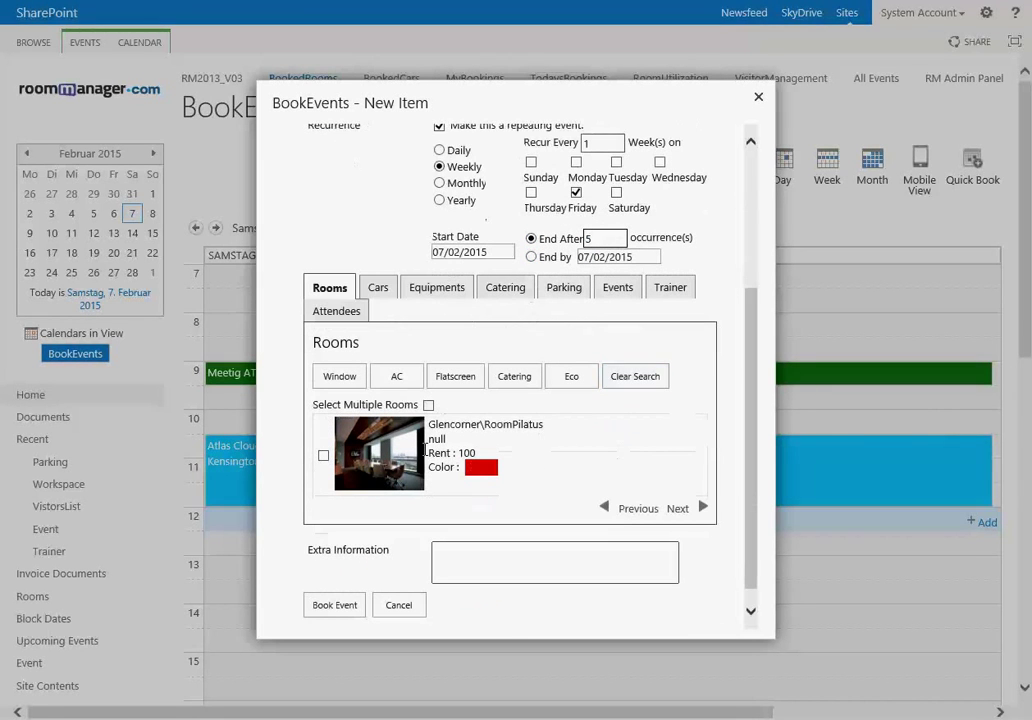
{"action": "left_click", "coordinate": [323, 455]}
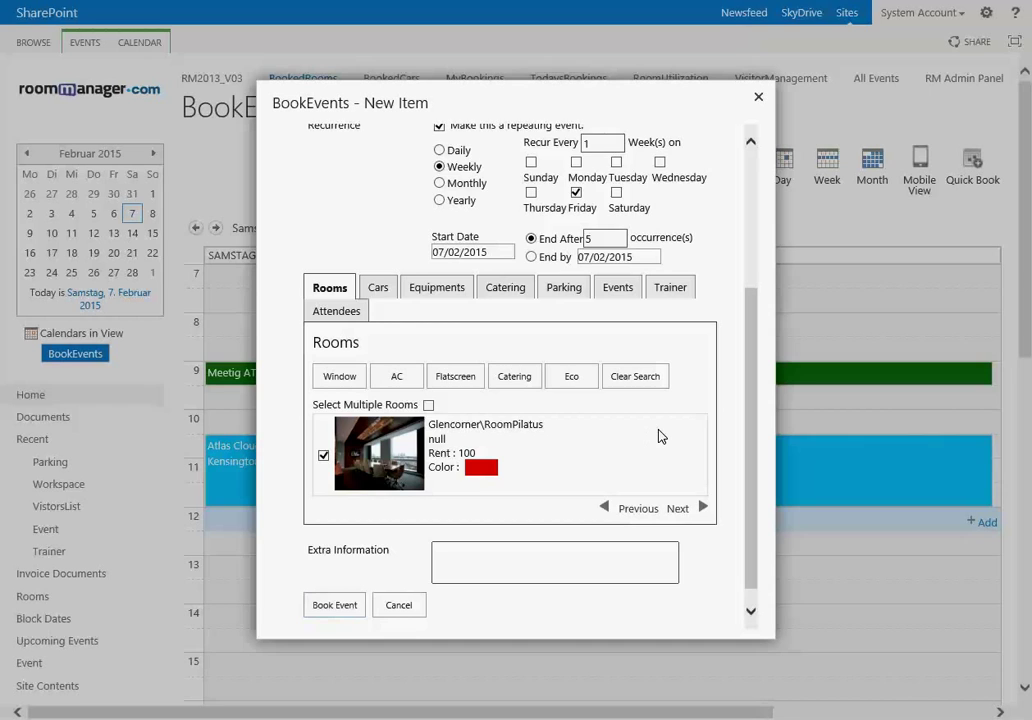
{"action": "scroll", "coordinate": [657, 435], "scroll_direction": "up", "scroll_amount": 3}
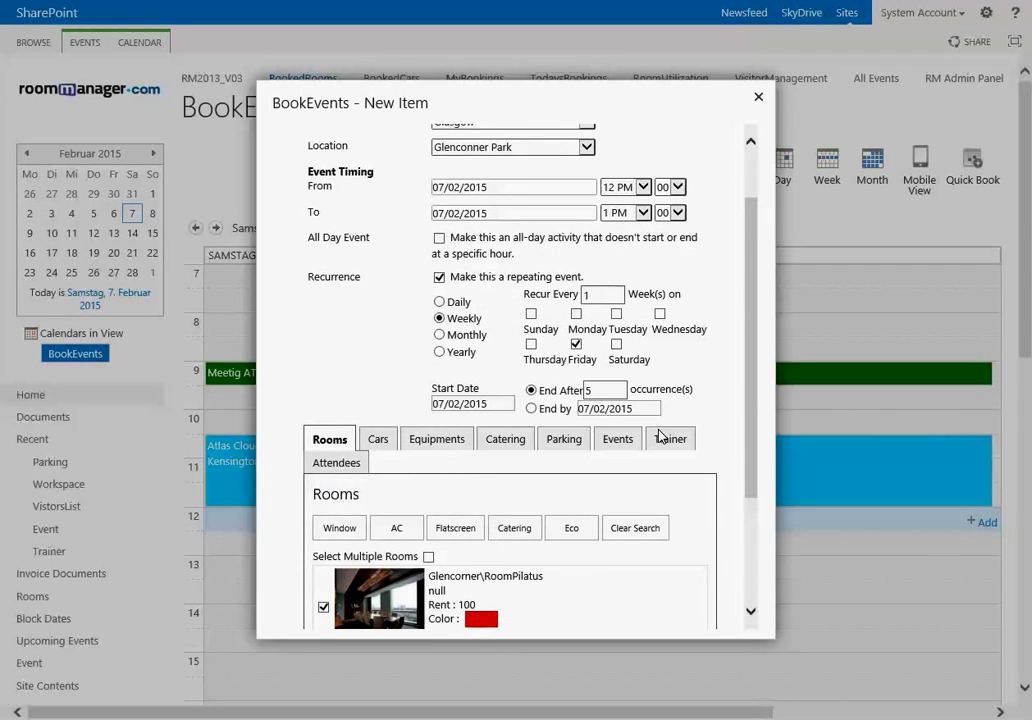
{"action": "scroll", "coordinate": [659, 435], "scroll_direction": "up", "scroll_amount": 2}
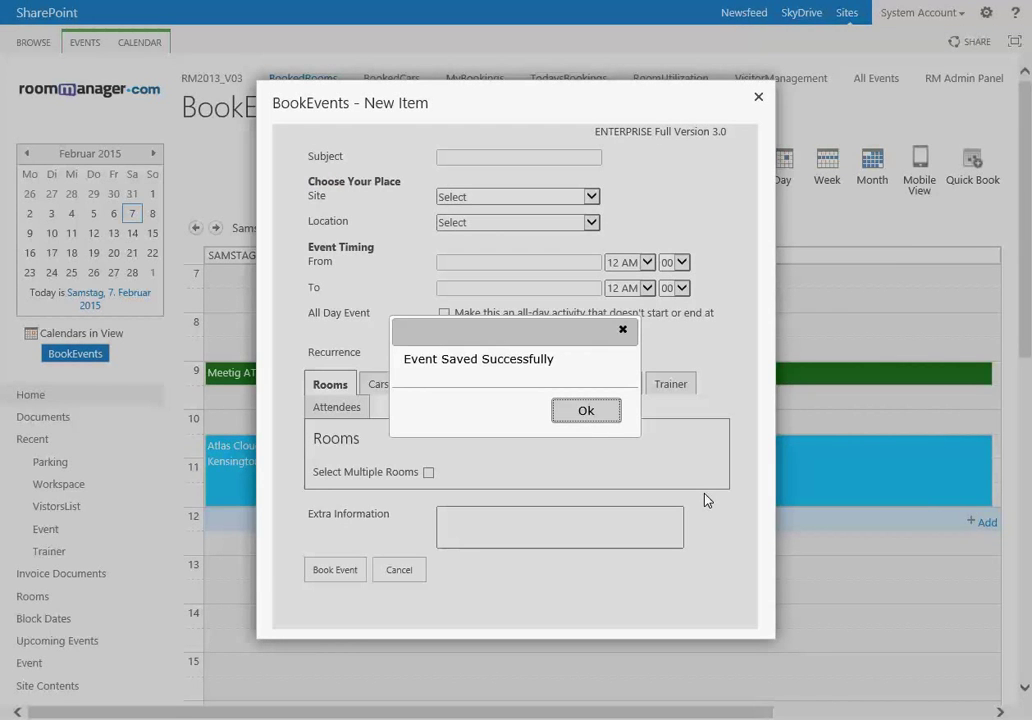
{"action": "left_click", "coordinate": [586, 416]}
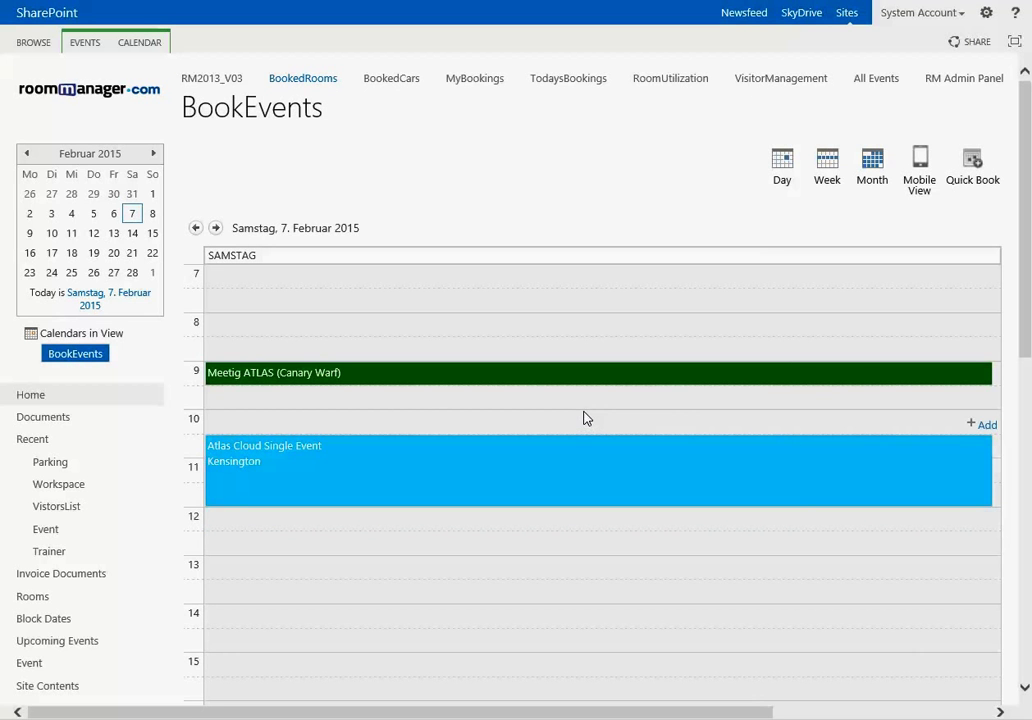
Open "Recurrent Event with Microsoft" from the list of all events and set its approval status to Approved.
{"action": "mouse_move", "coordinate": [680, 444]}
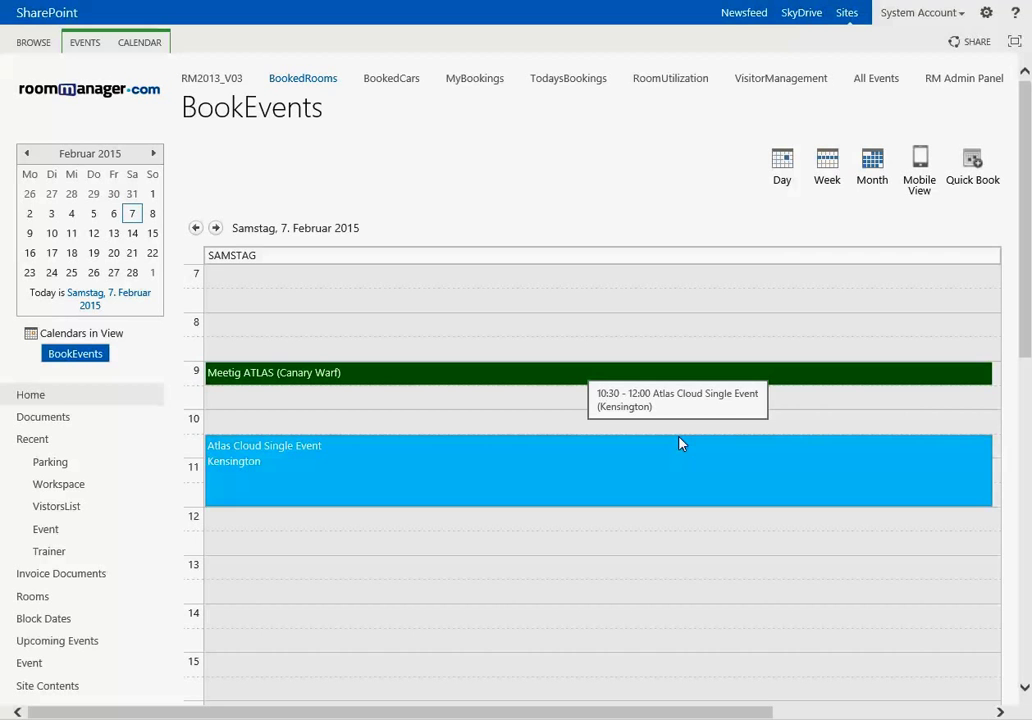
{"action": "left_click", "coordinate": [876, 80]}
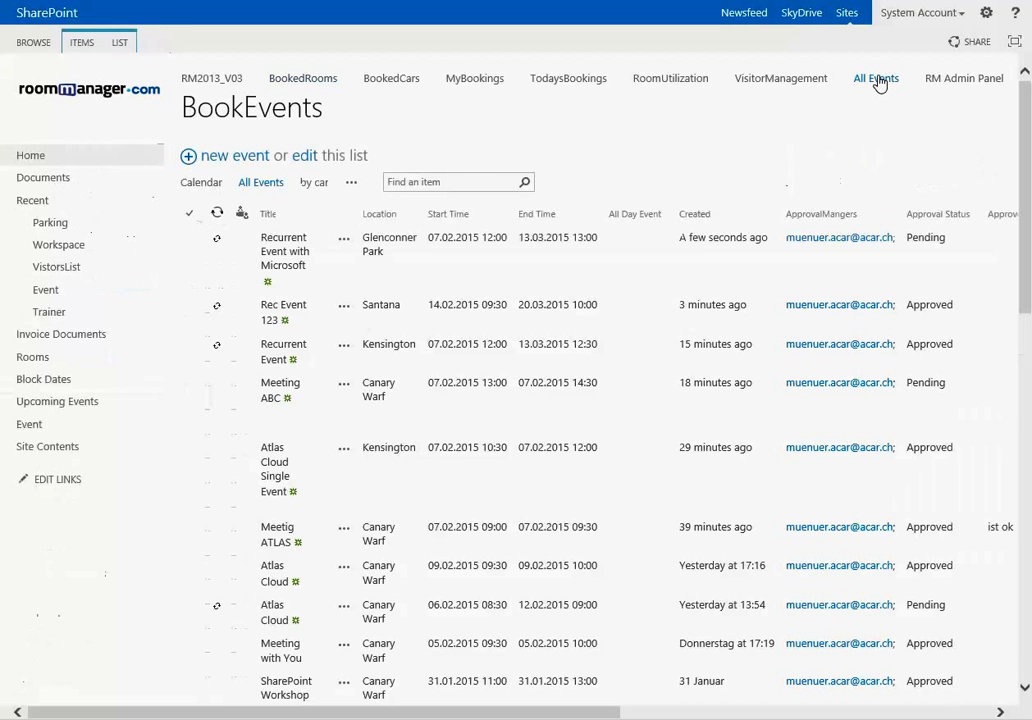
{"action": "left_click", "coordinate": [312, 254]}
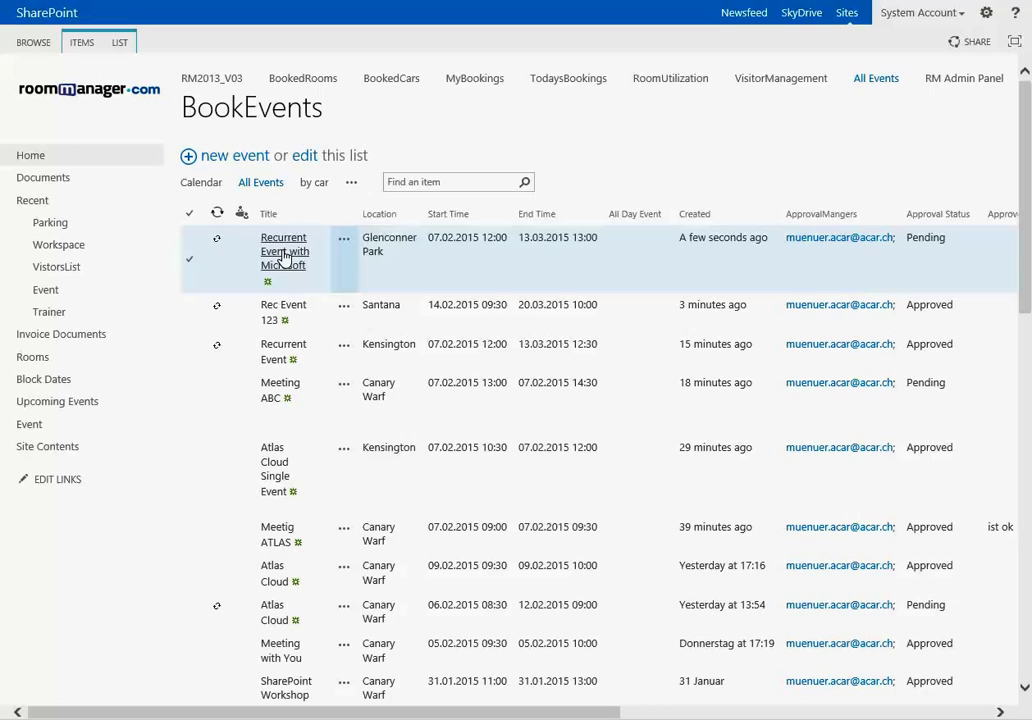
{"action": "left_click", "coordinate": [284, 257]}
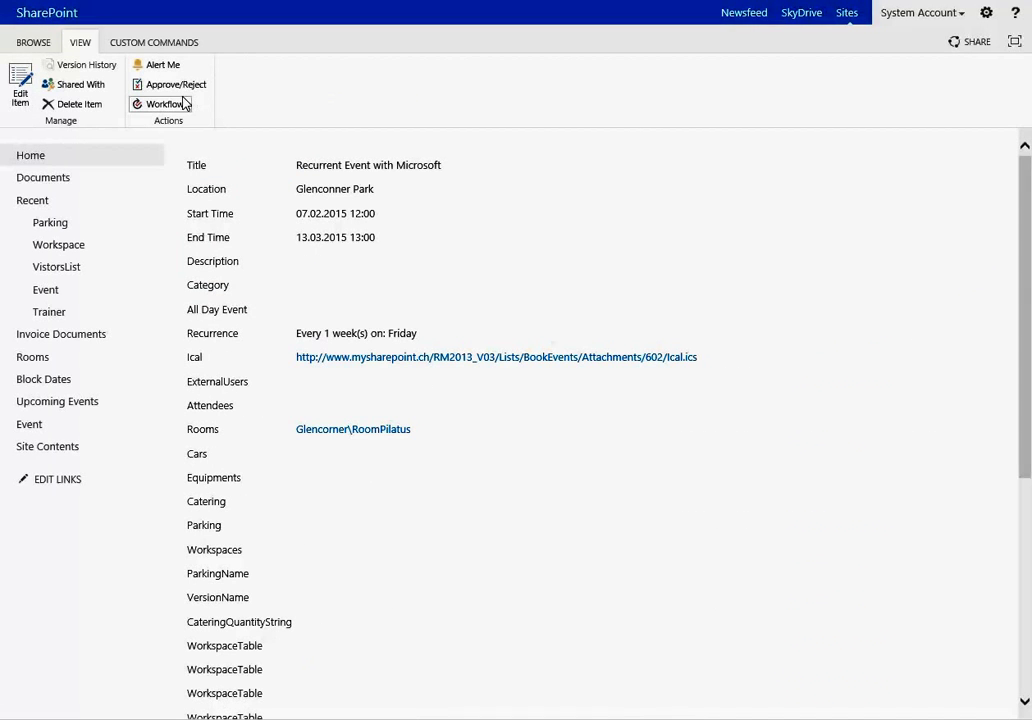
{"action": "left_click", "coordinate": [183, 87]}
{"action": "left_click", "coordinate": [493, 172]}
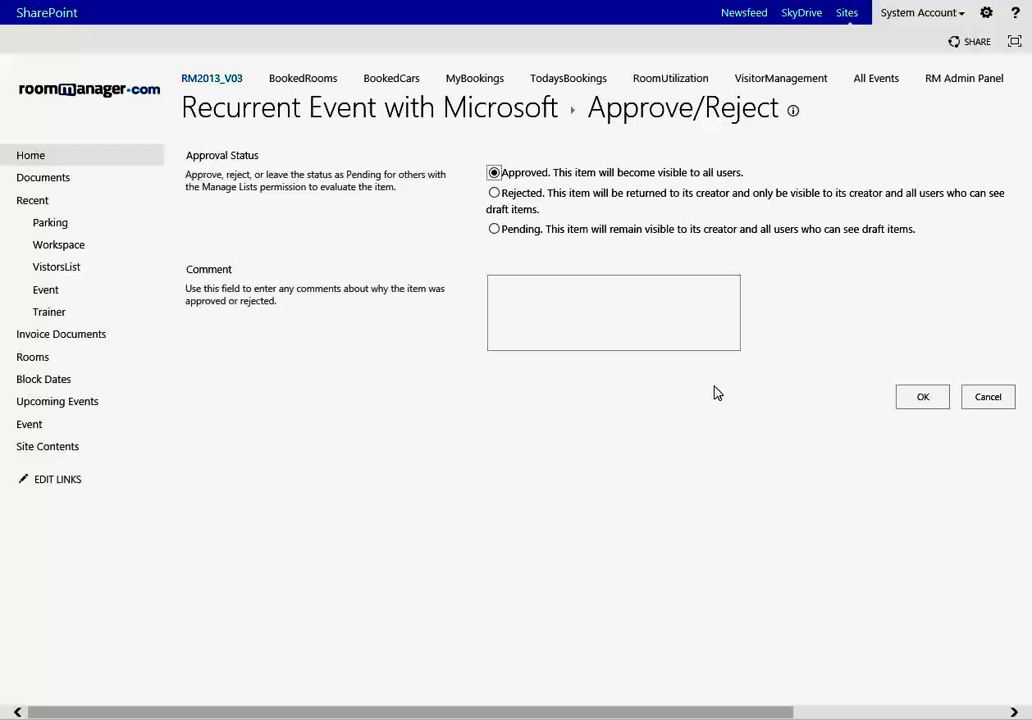
{"action": "left_click", "coordinate": [920, 398]}
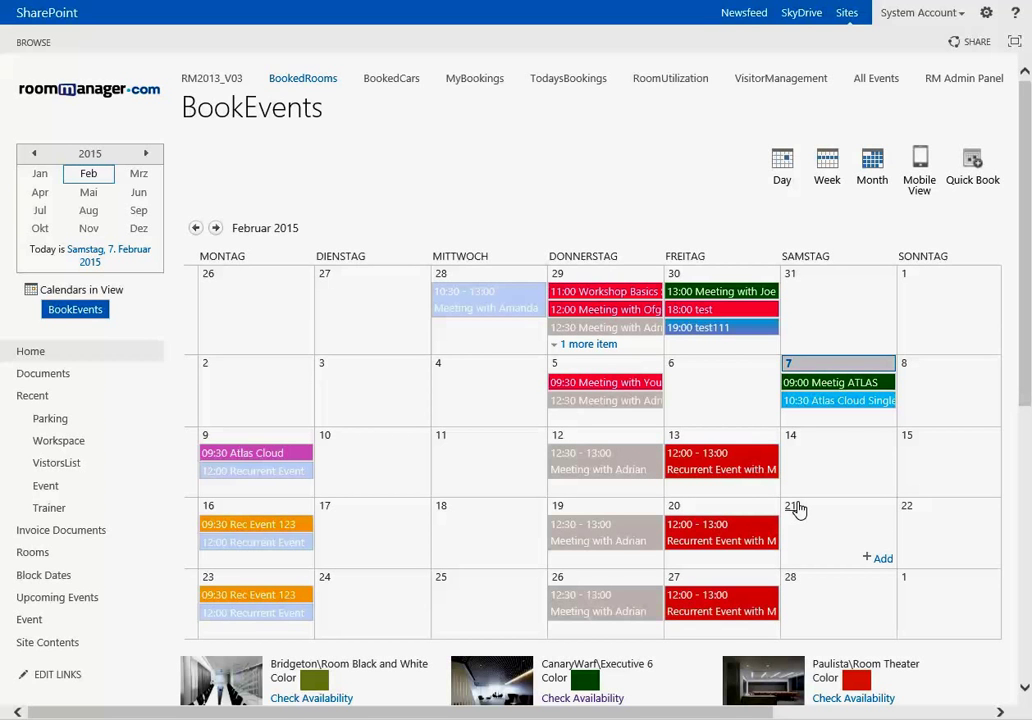
Edit the Atlas Cloud Single Event on 7 February to end at 12 PM 30 and save the booking.
{"action": "left_click", "coordinate": [846, 403]}
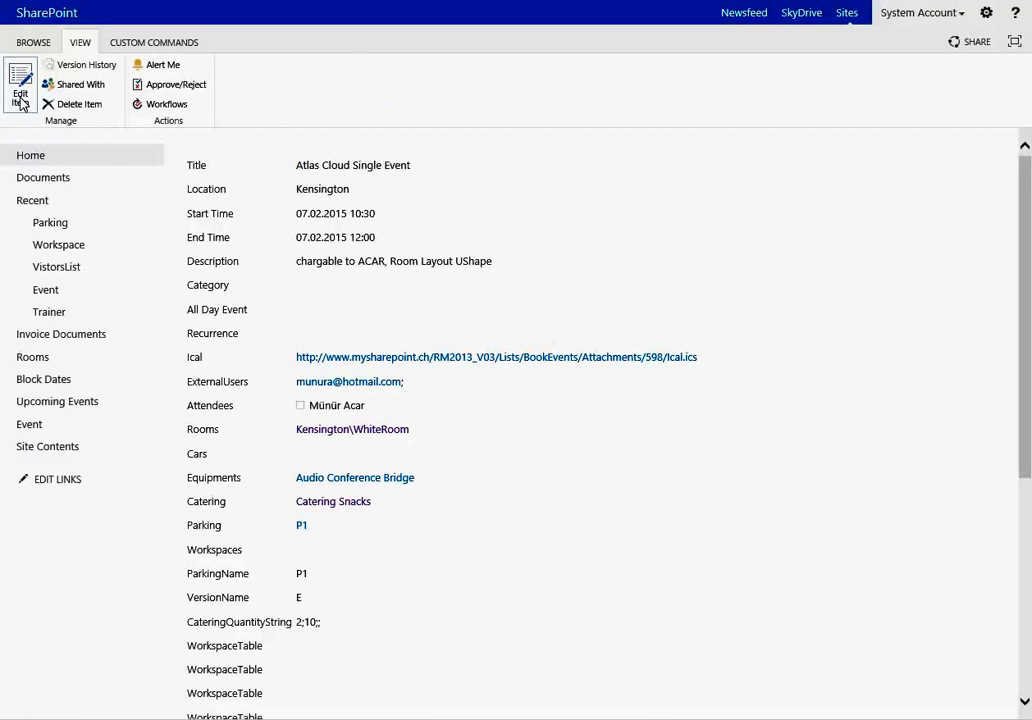
{"action": "left_click", "coordinate": [21, 100]}
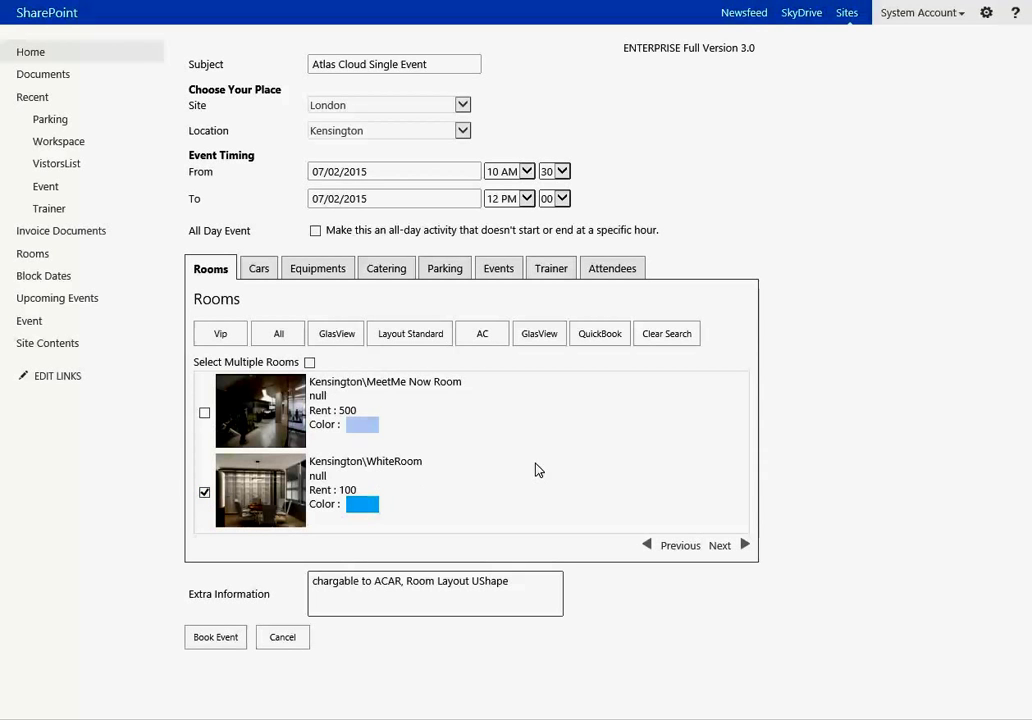
{"action": "left_click", "coordinate": [556, 198]}
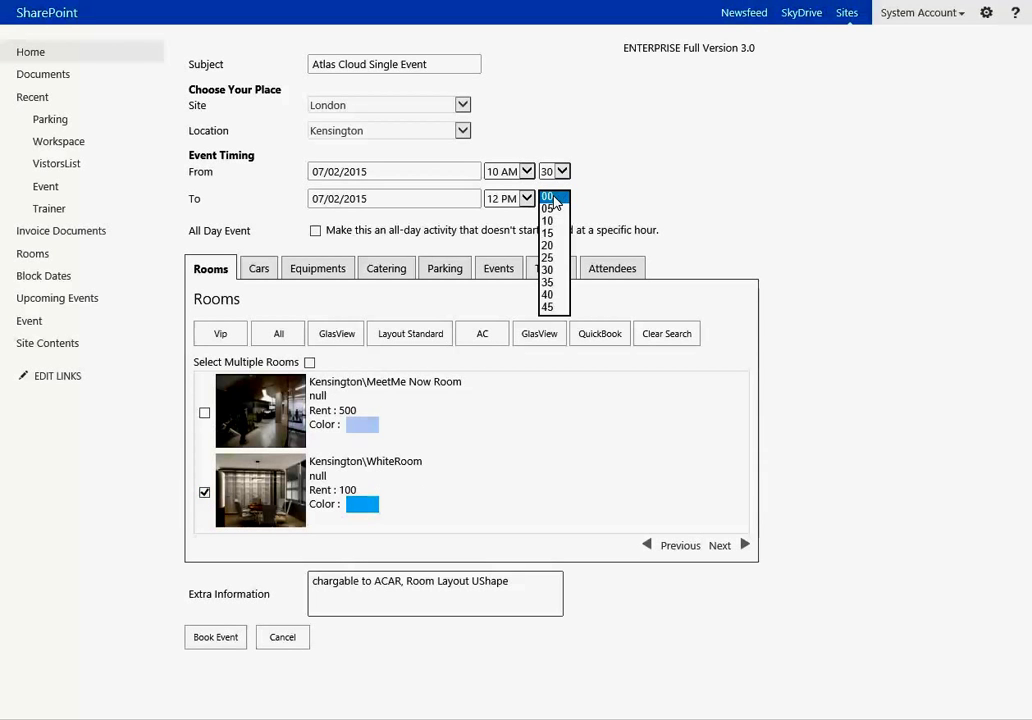
{"action": "left_click", "coordinate": [556, 271]}
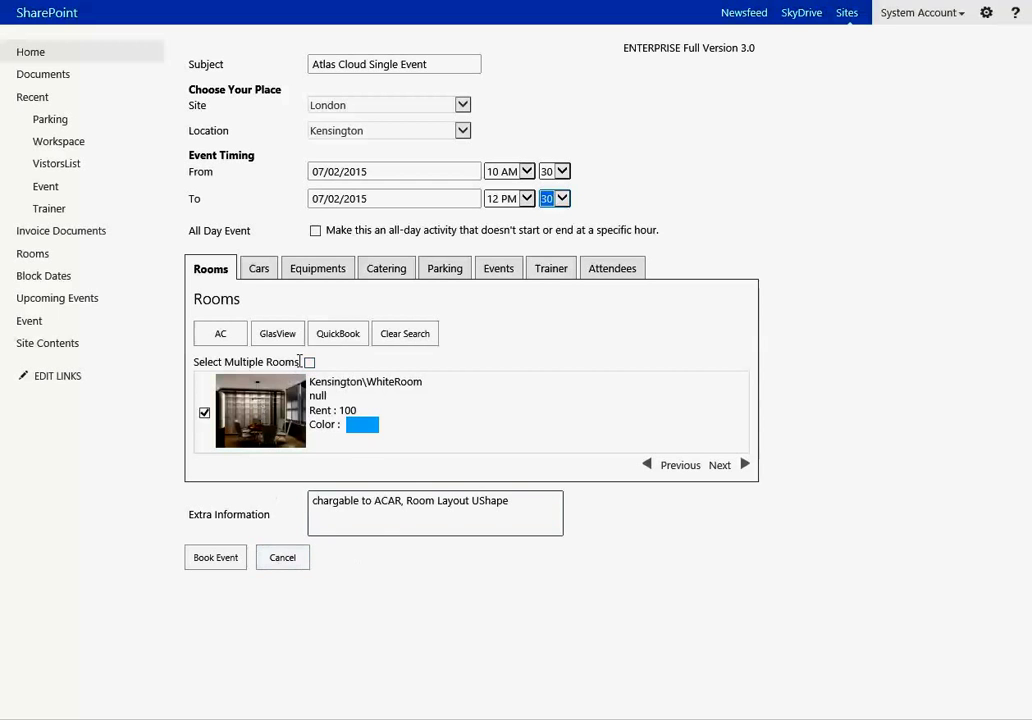
{"action": "left_click", "coordinate": [221, 557]}
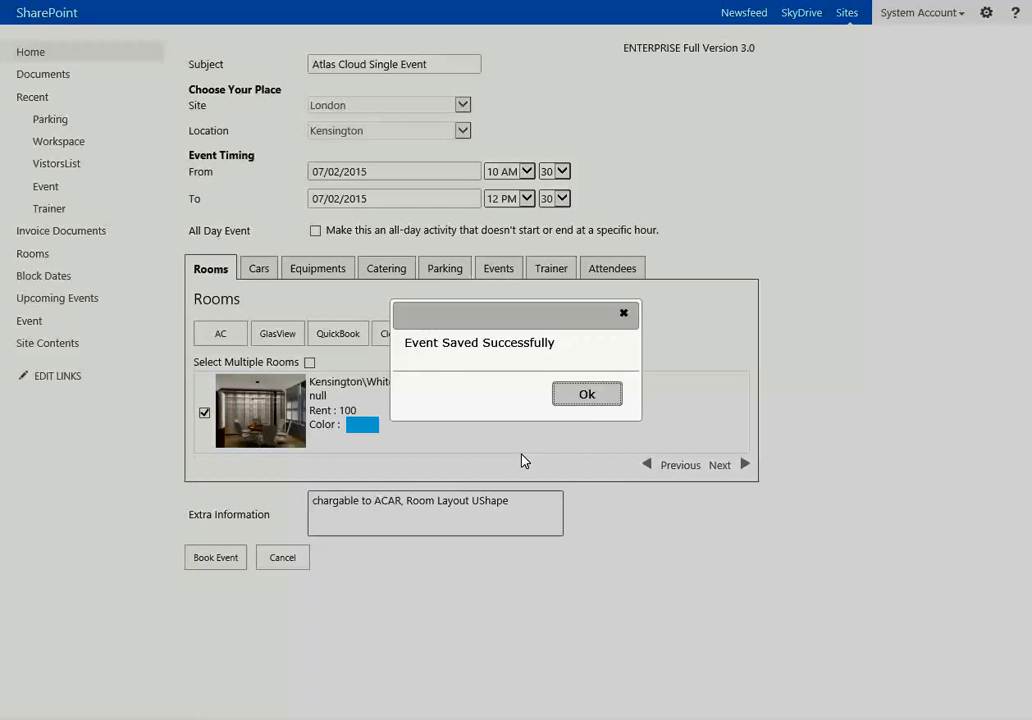
{"action": "left_click", "coordinate": [592, 396]}
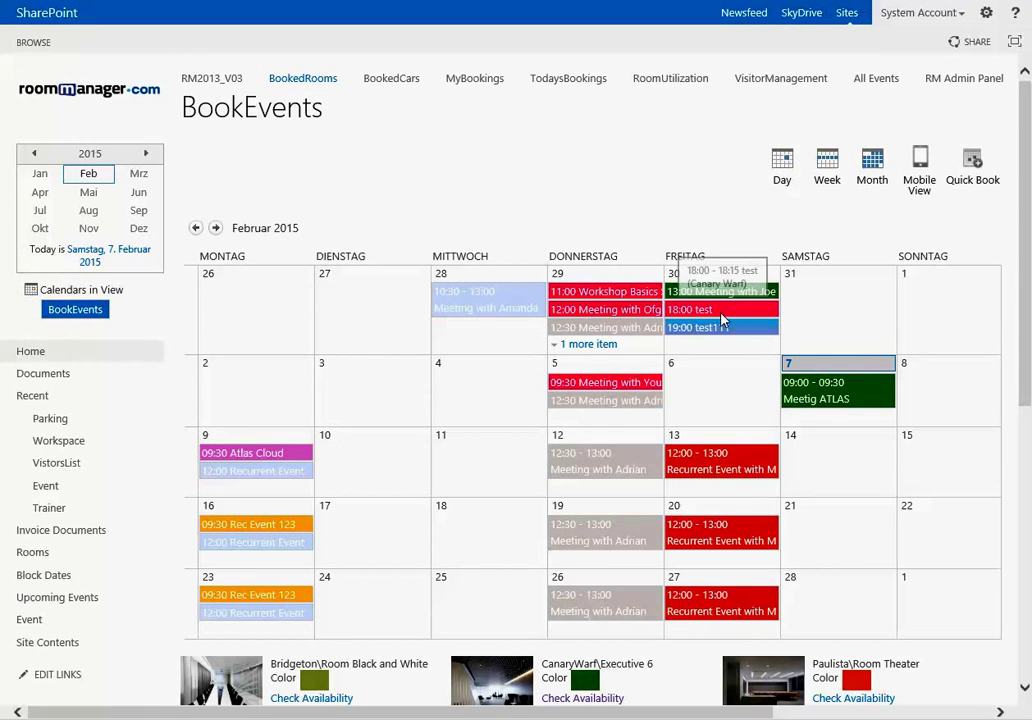
Edit only the 13 February occurrence of "Recurrent Event with Microsoft" to end at 3 PM and save the booking.
{"action": "scroll", "coordinate": [417, 470], "scroll_direction": "down", "scroll_amount": 1}
{"action": "scroll", "coordinate": [418, 472], "scroll_direction": "down", "scroll_amount": 5}
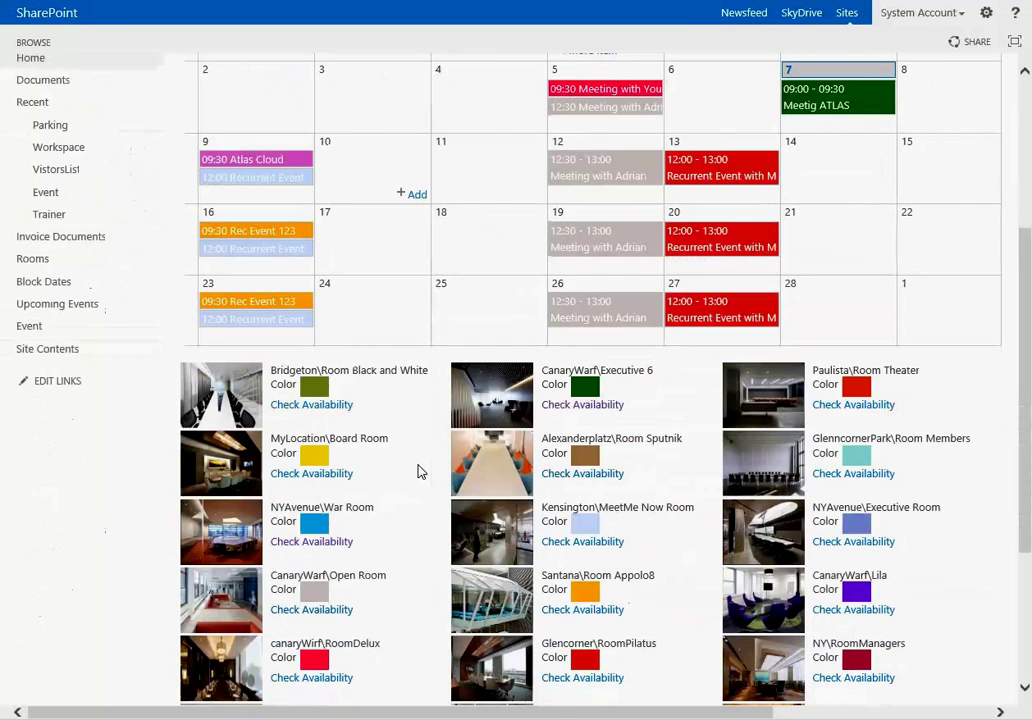
{"action": "scroll", "coordinate": [418, 472], "scroll_direction": "up", "scroll_amount": 6}
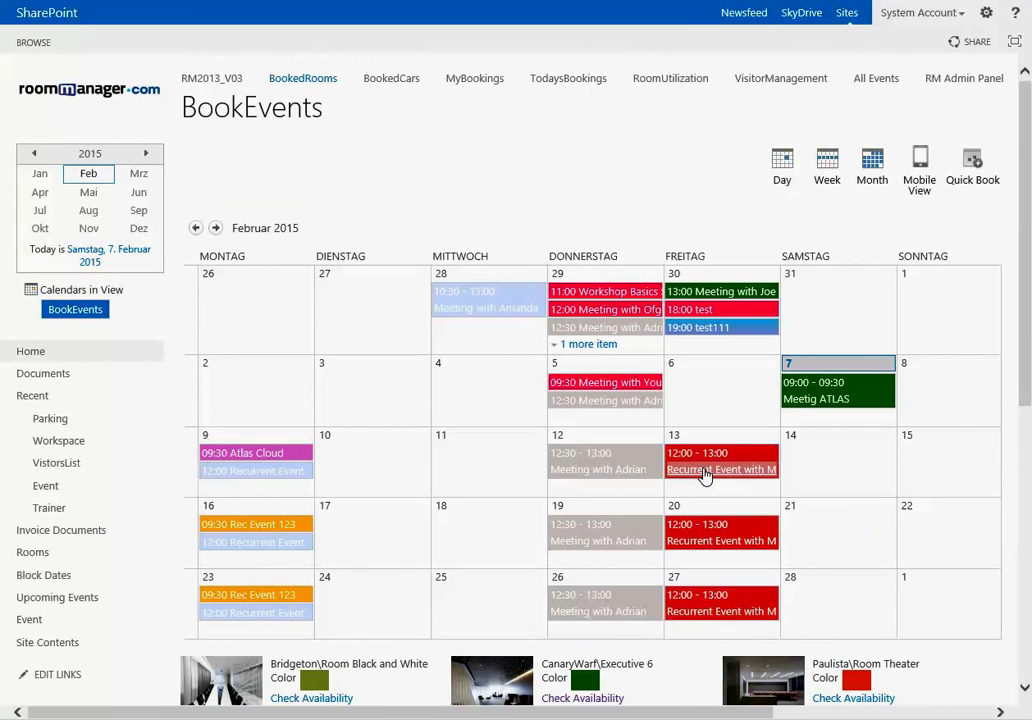
{"action": "left_click", "coordinate": [705, 477]}
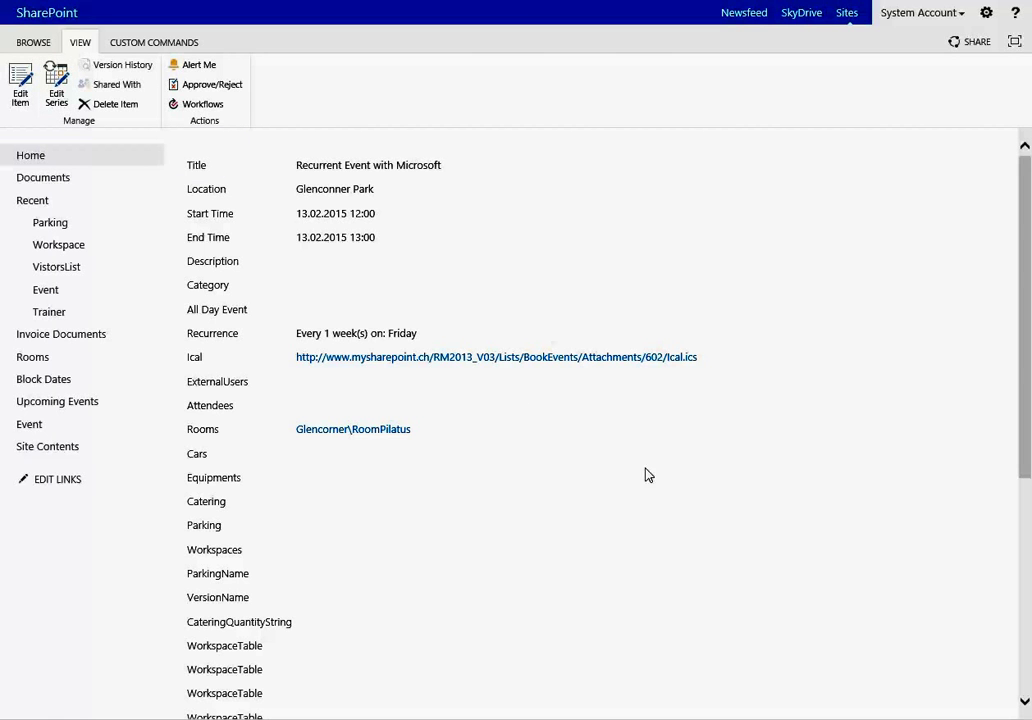
{"action": "left_click", "coordinate": [24, 107]}
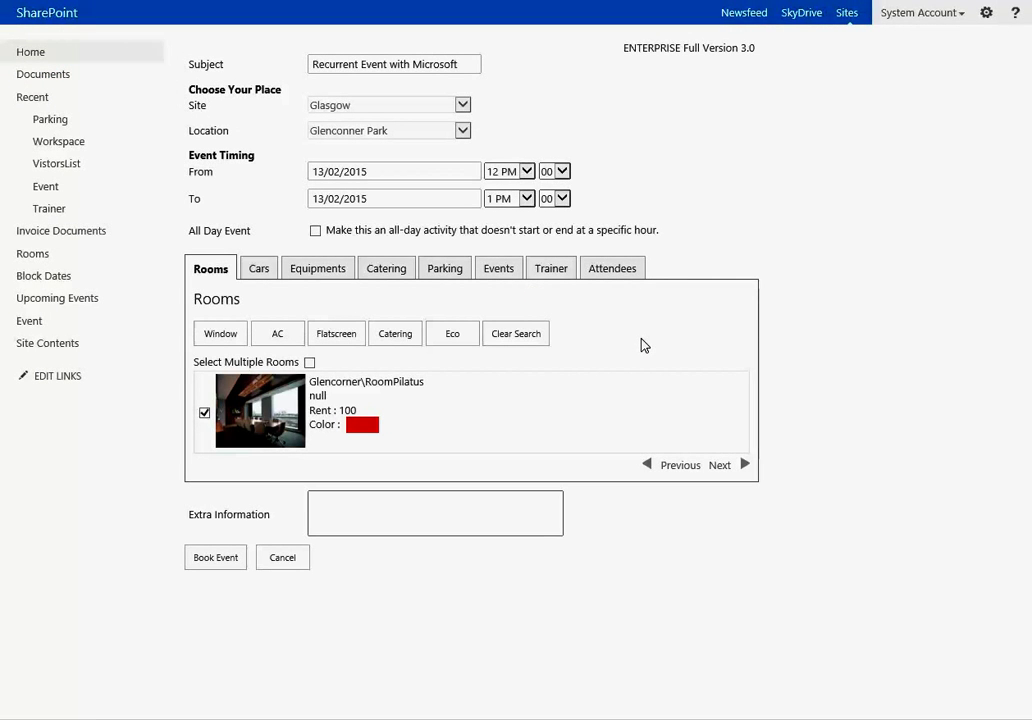
{"action": "left_click", "coordinate": [549, 206]}
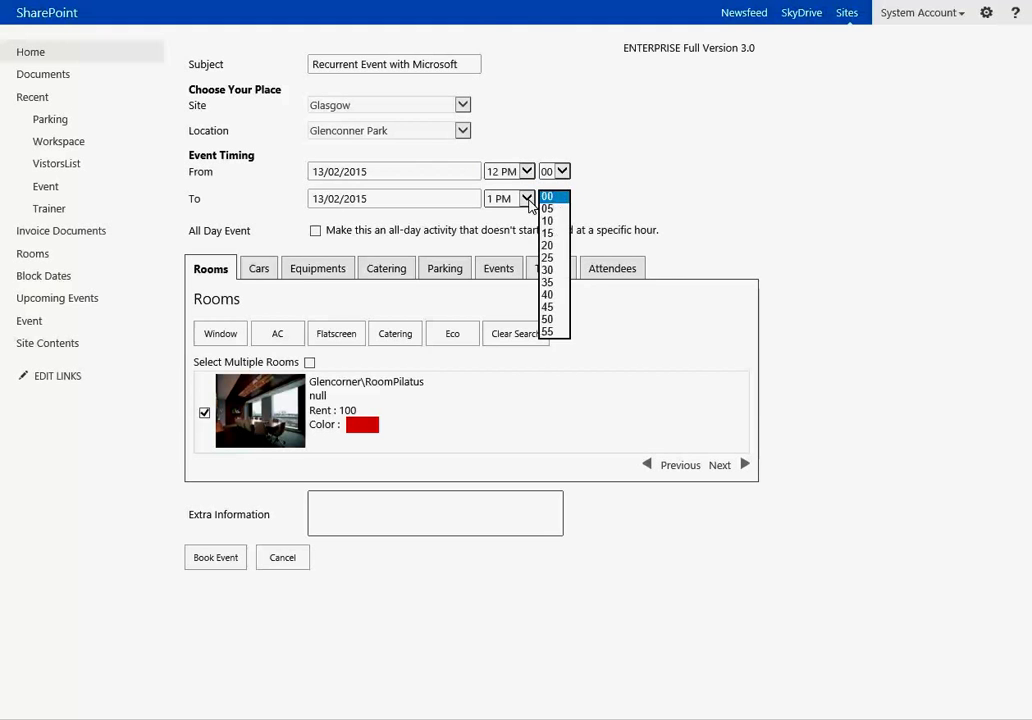
{"action": "left_click", "coordinate": [527, 198]}
{"action": "left_click", "coordinate": [518, 198]}
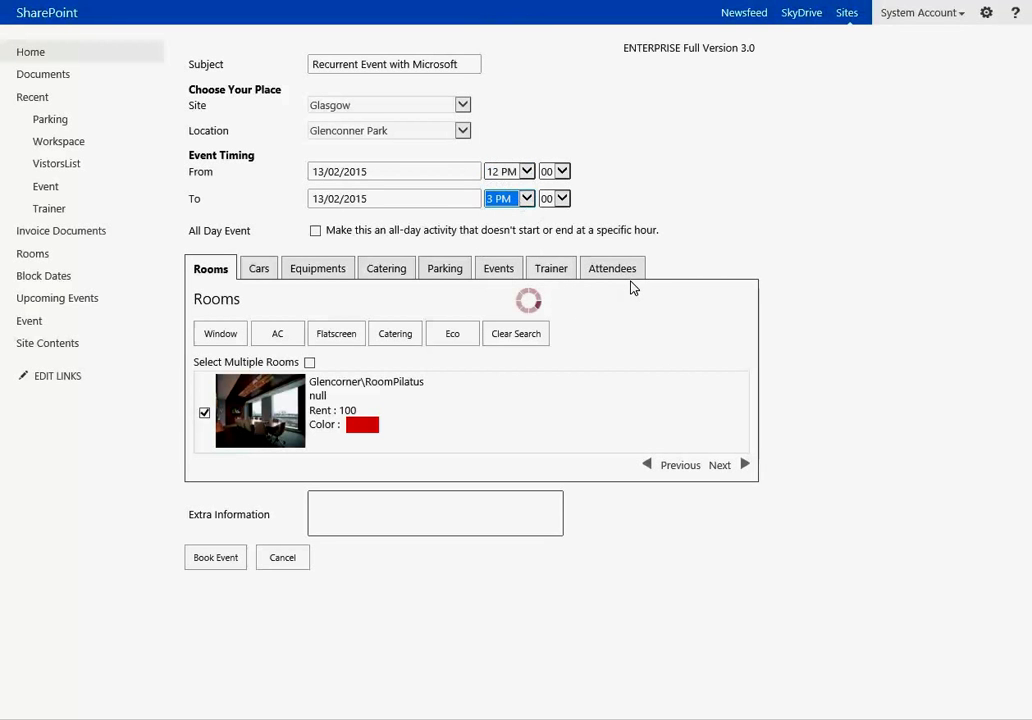
{"action": "left_click", "coordinate": [212, 564]}
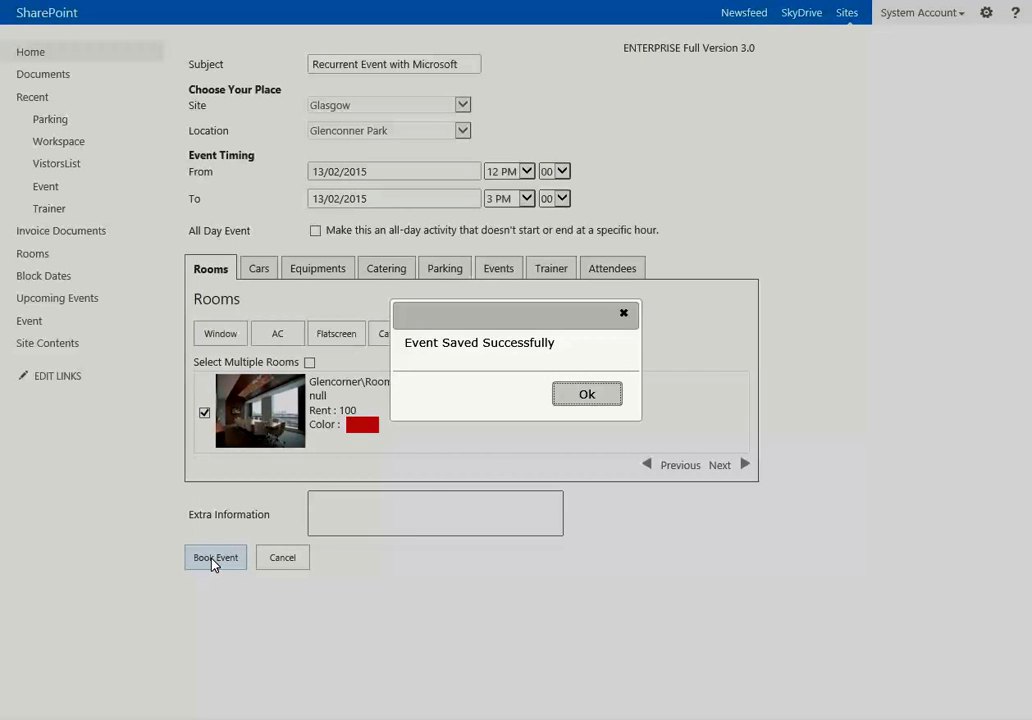
{"action": "left_click", "coordinate": [586, 396]}
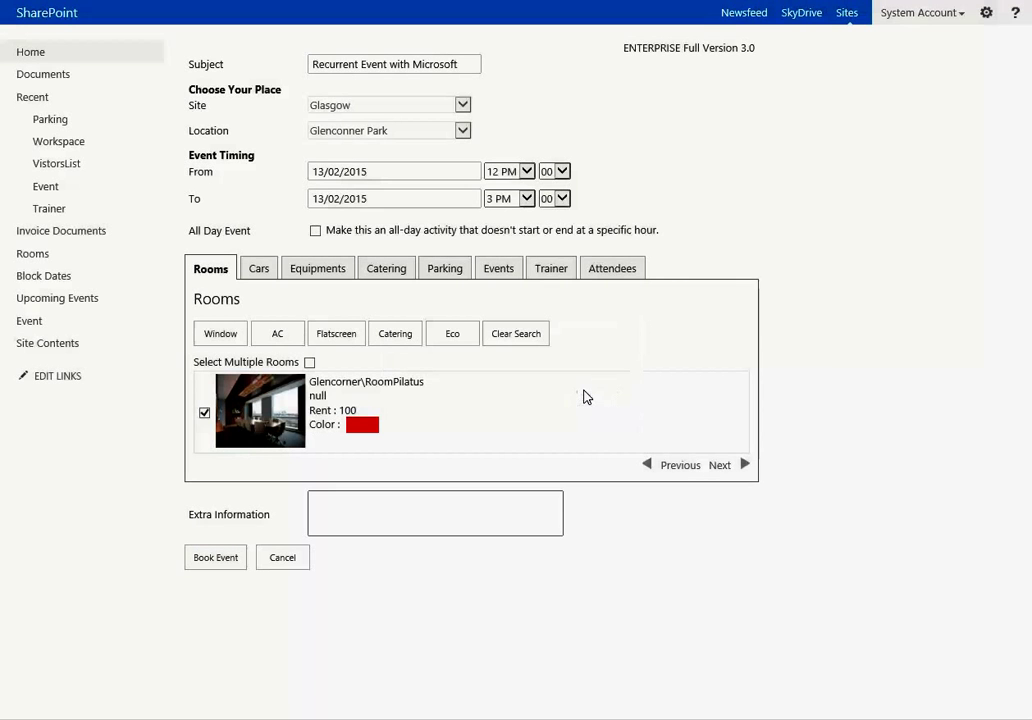